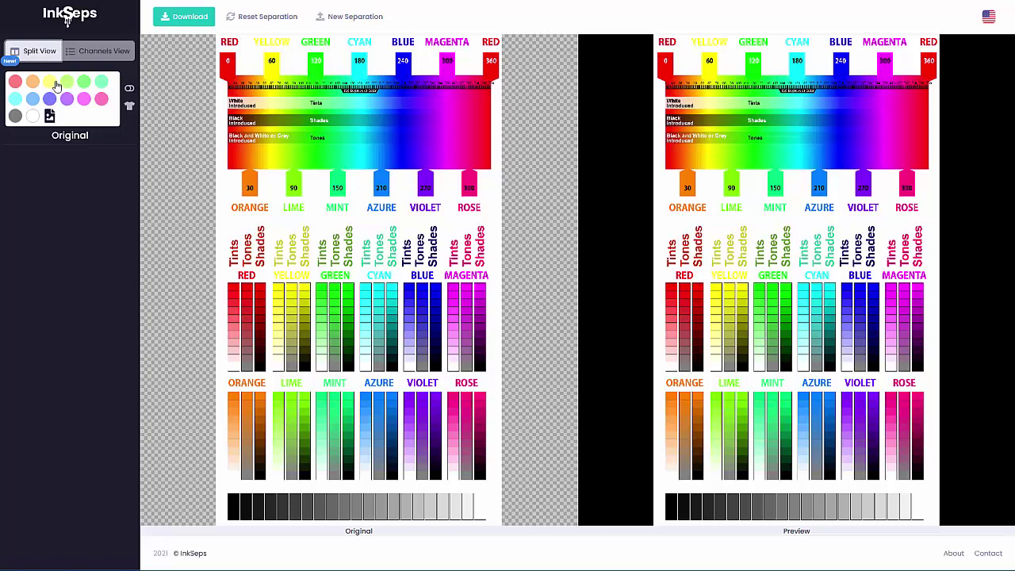
Review the Red, Orange, Yellow, Lime, Green and Mint separations, then show the original basketball artwork
left_click(15, 85)
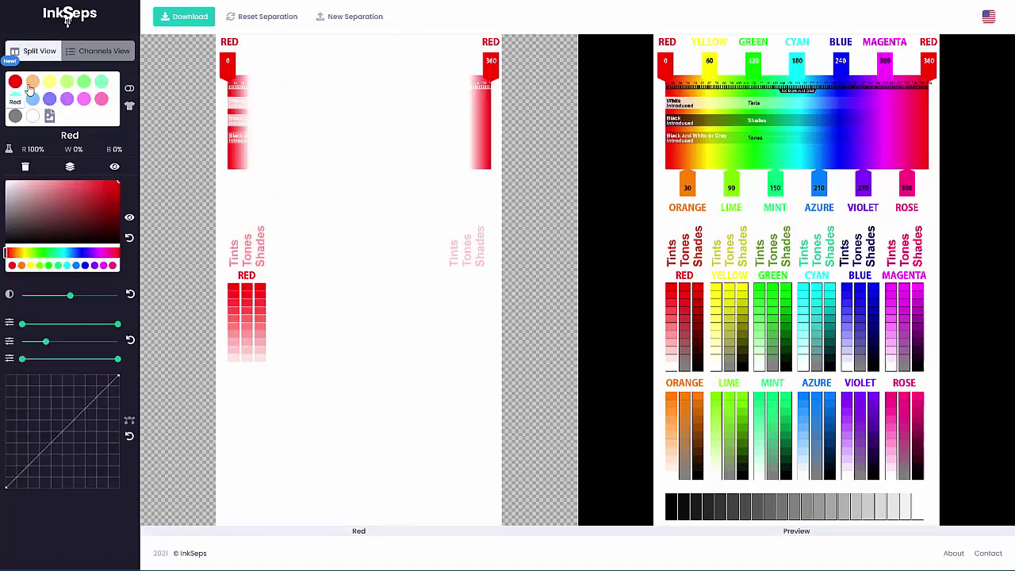
left_click(31, 85)
left_click(48, 86)
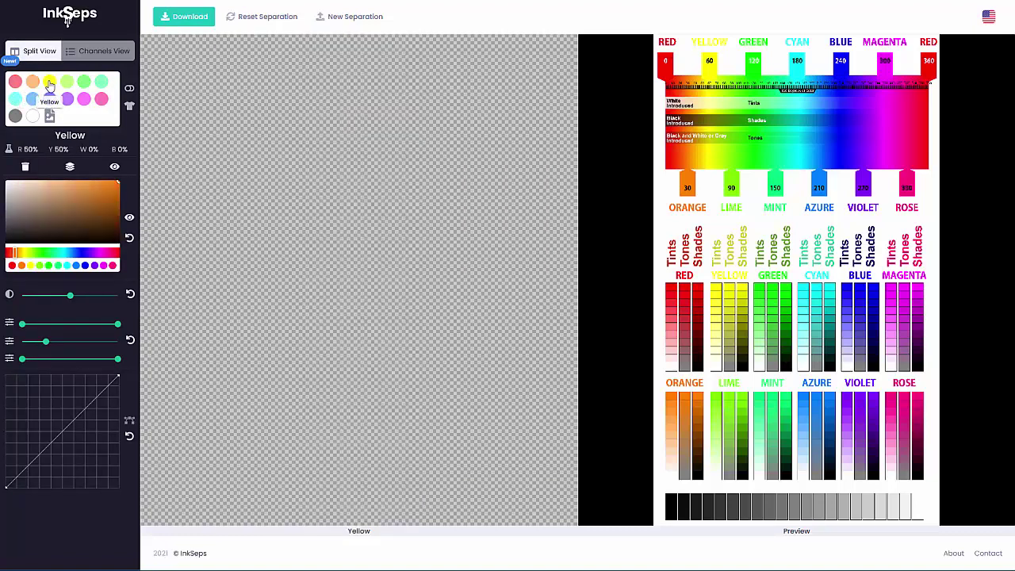
left_click(67, 84)
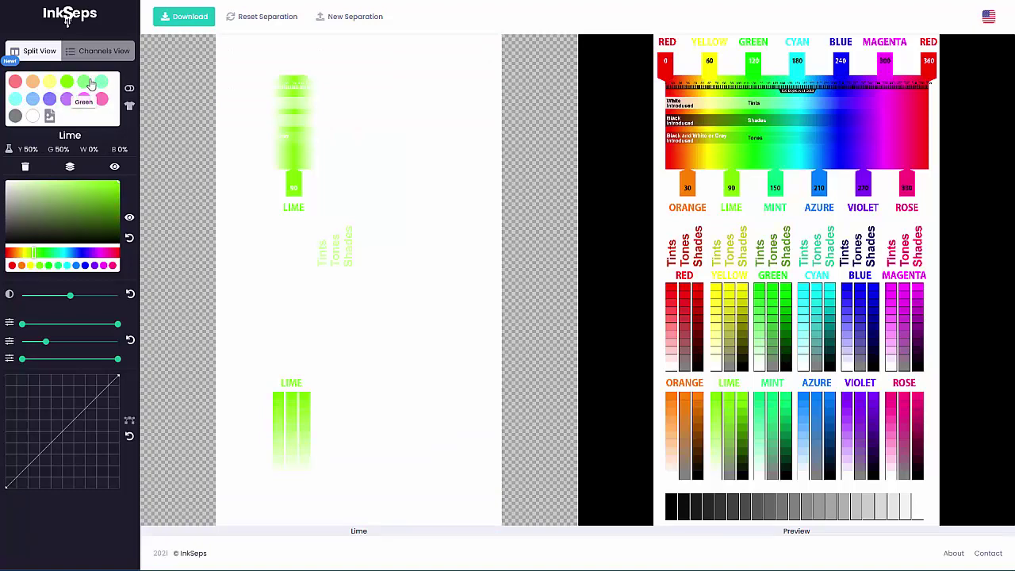
left_click(88, 82)
left_click(101, 84)
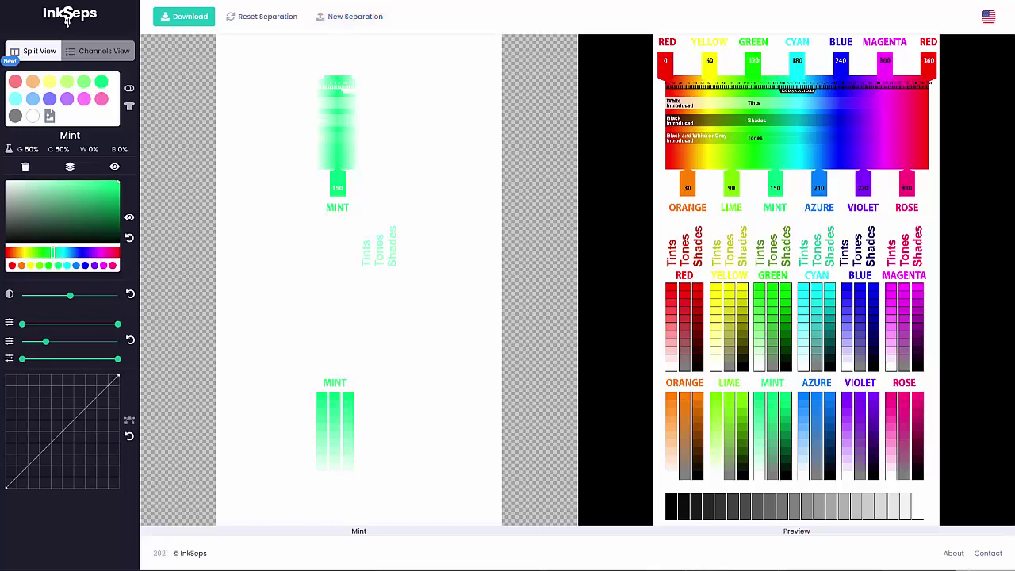
left_click(68, 19)
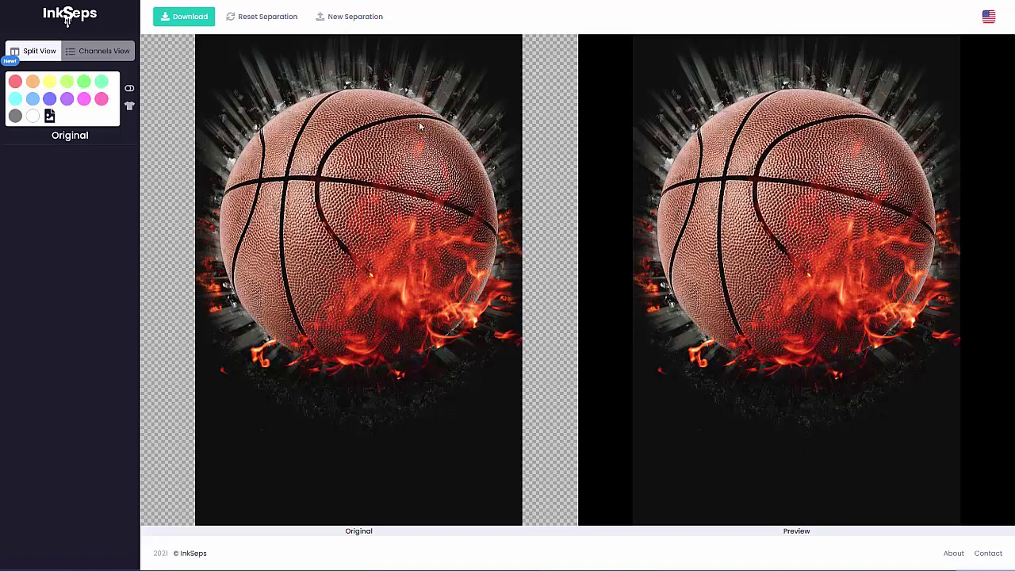
Switch to Channels View and toggle the Black channel's preview visibility off and back on
left_click(117, 50)
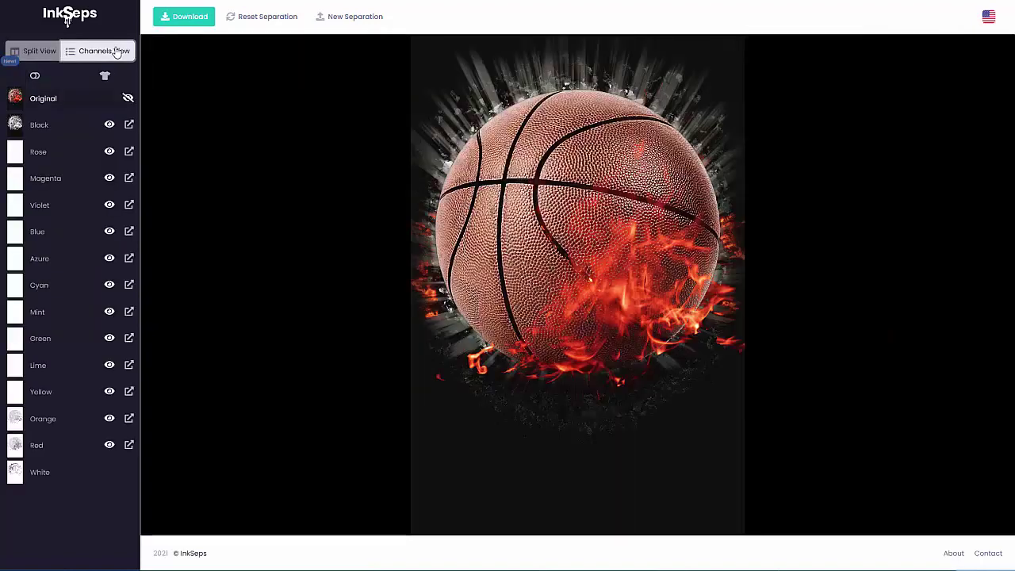
left_click(109, 125)
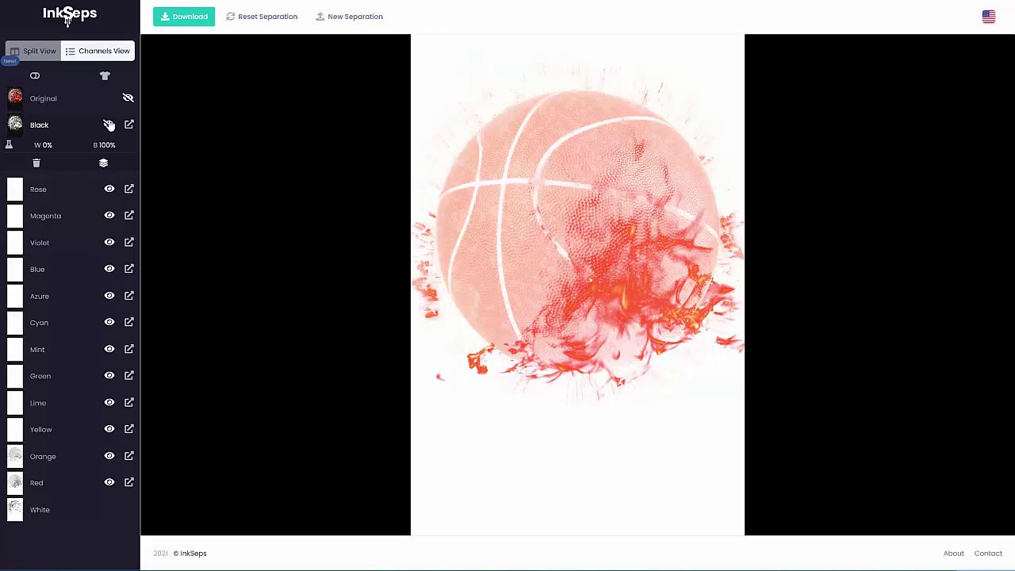
left_click(108, 125)
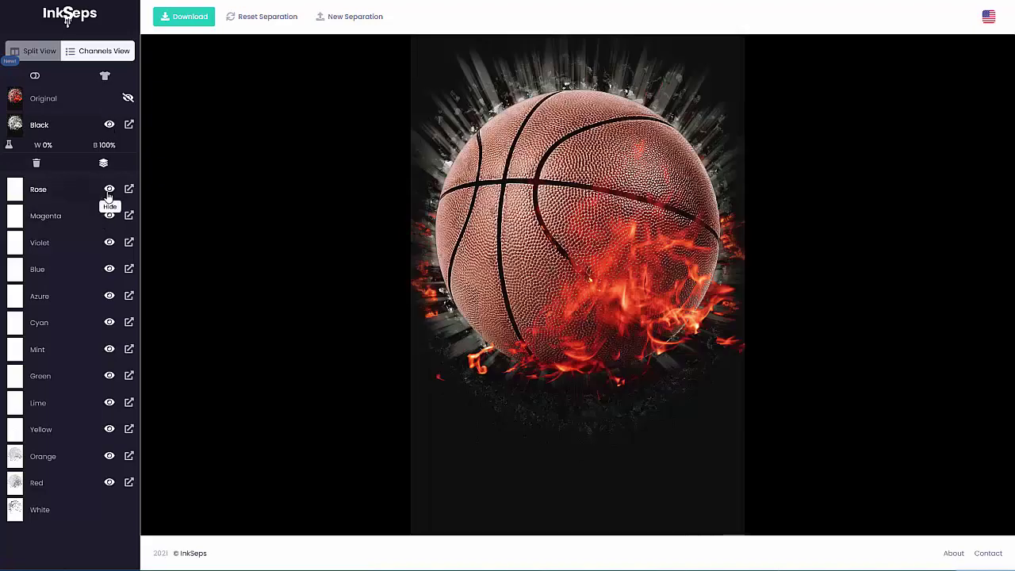
Hide Rose, Magenta, Violet, Blue, Azure and Cyan, then show all of them again except Blue
left_click(109, 192)
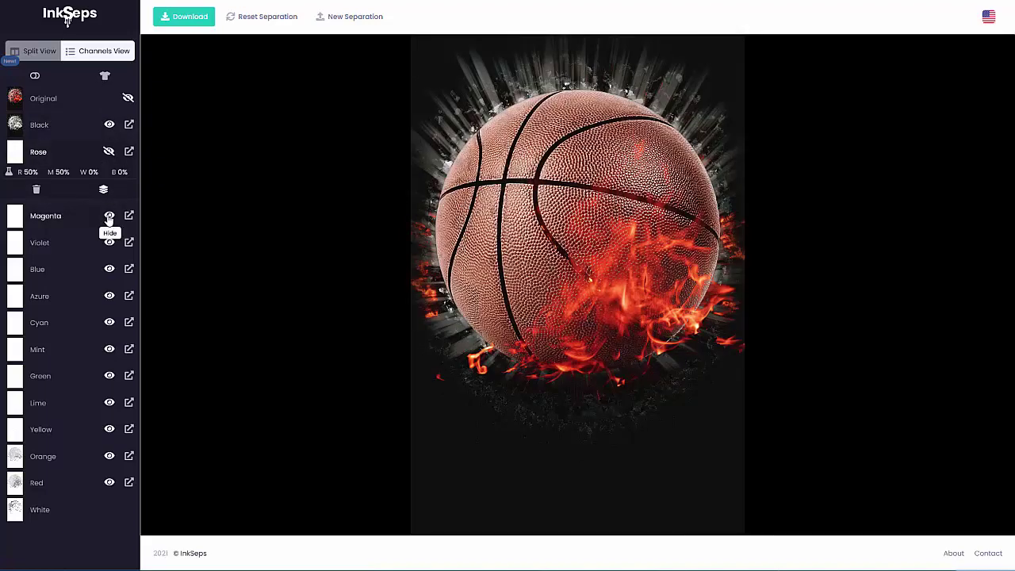
left_click(108, 215)
left_click(111, 245)
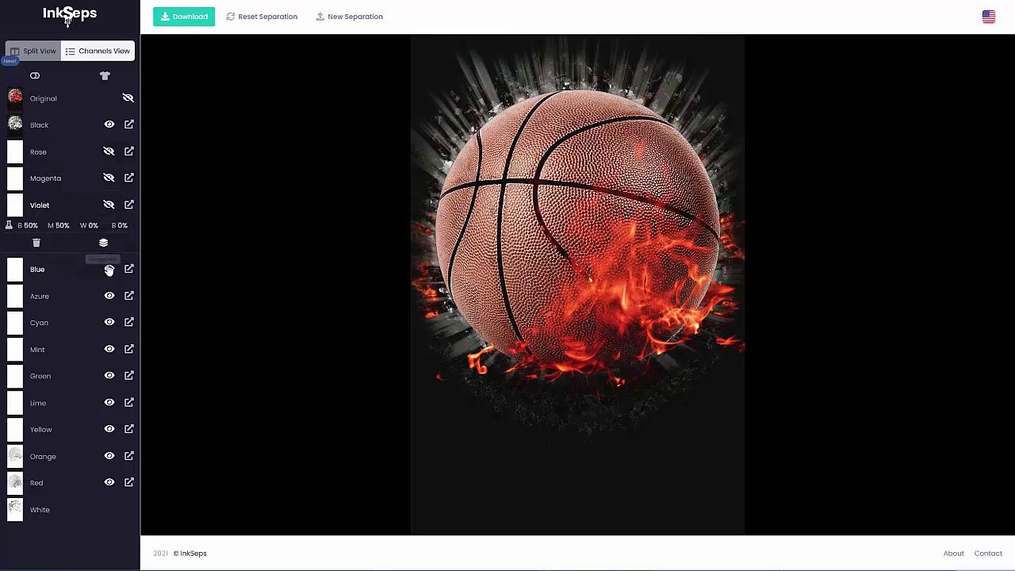
left_click(109, 269)
left_click(111, 296)
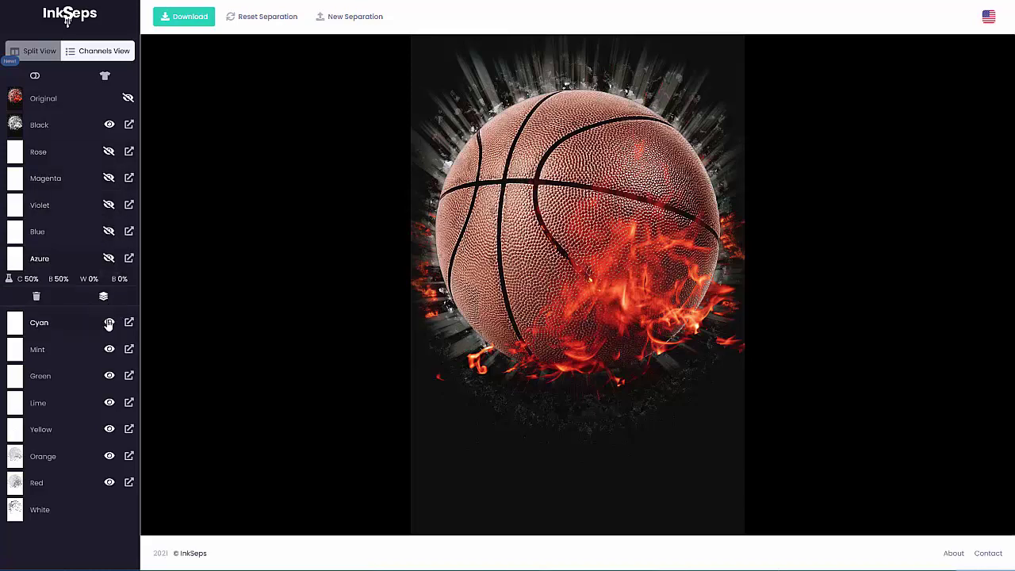
left_click(109, 322)
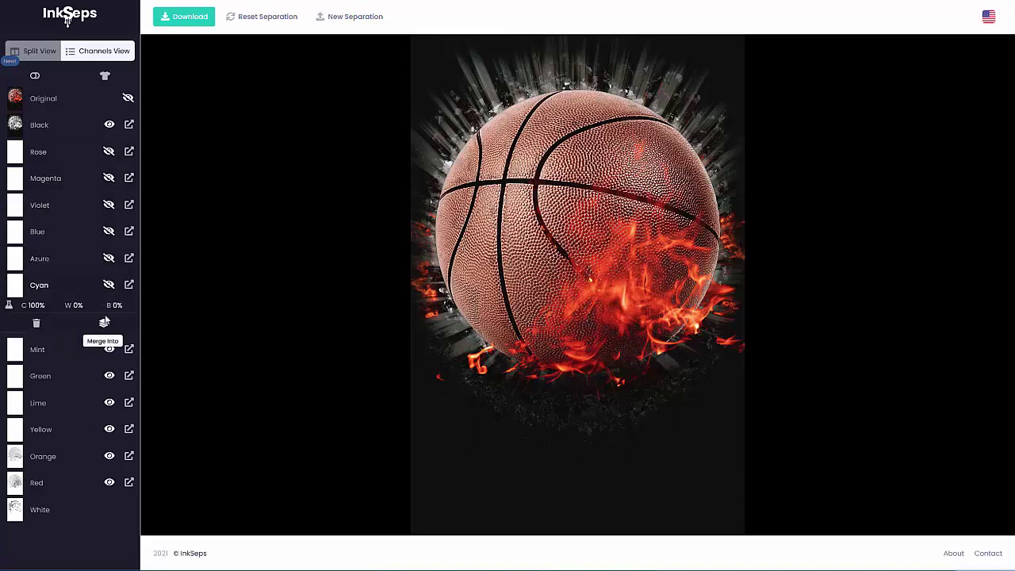
left_click(108, 151)
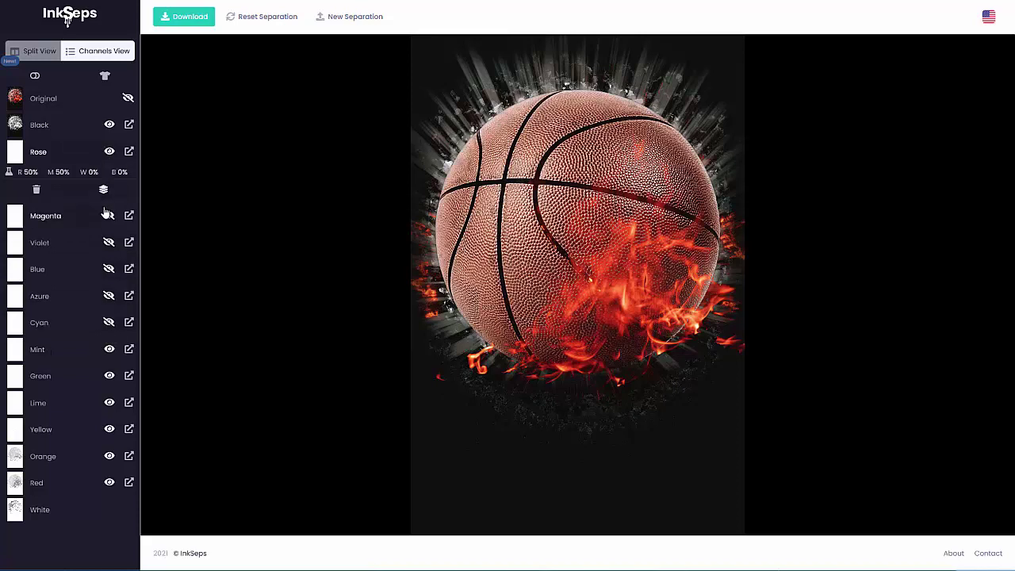
left_click(108, 215)
left_click(108, 243)
left_click(109, 269)
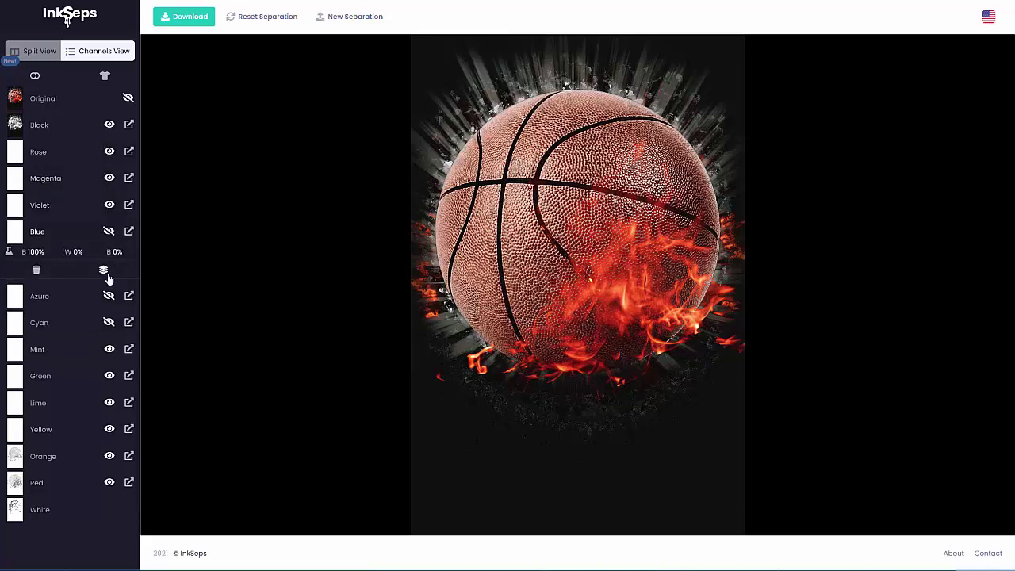
left_click(108, 296)
left_click(108, 322)
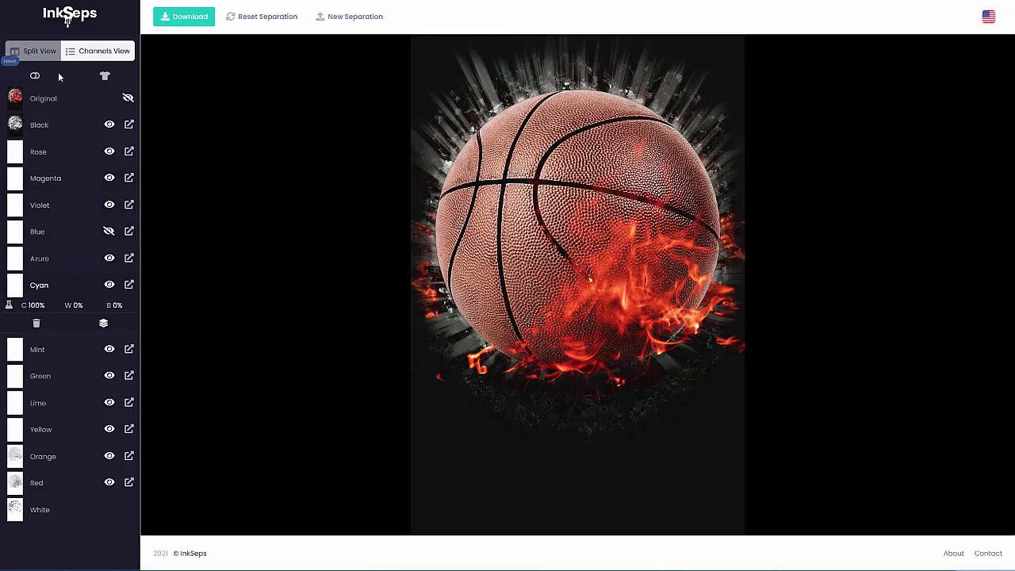
Delete the Lime, Green, Mint, Cyan and Azure channels from the separation
left_click(37, 53)
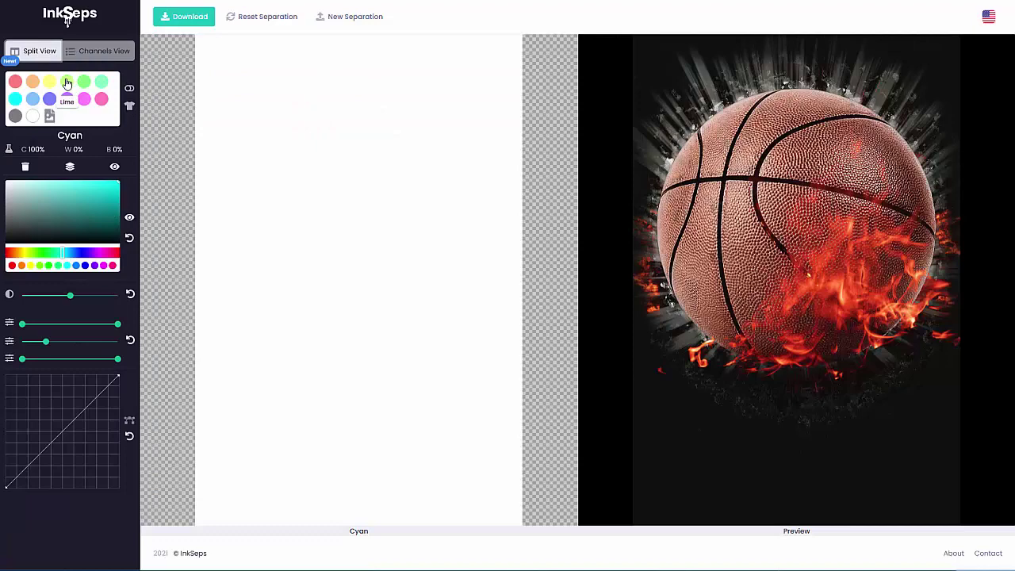
left_click(67, 83)
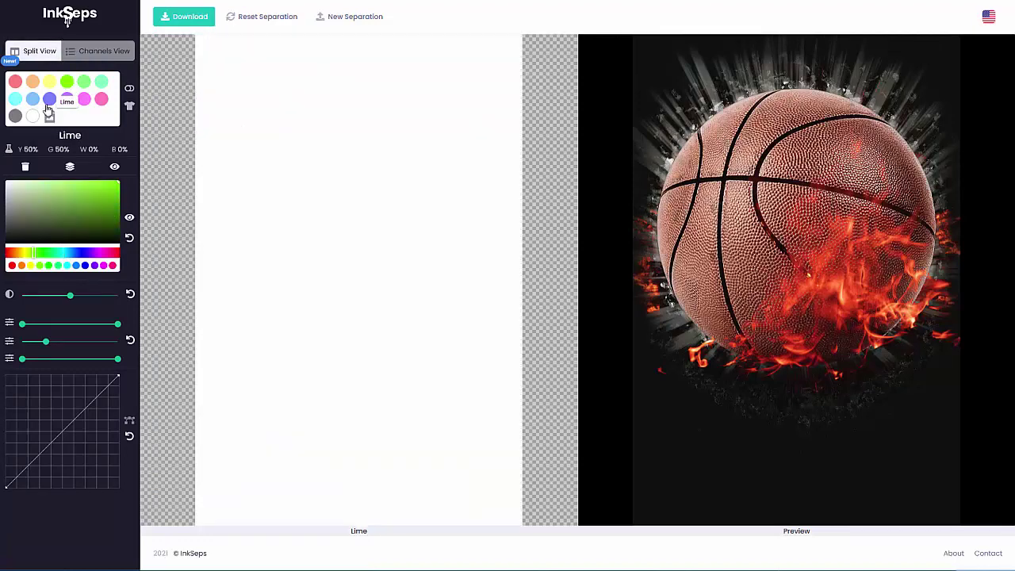
left_click(25, 168)
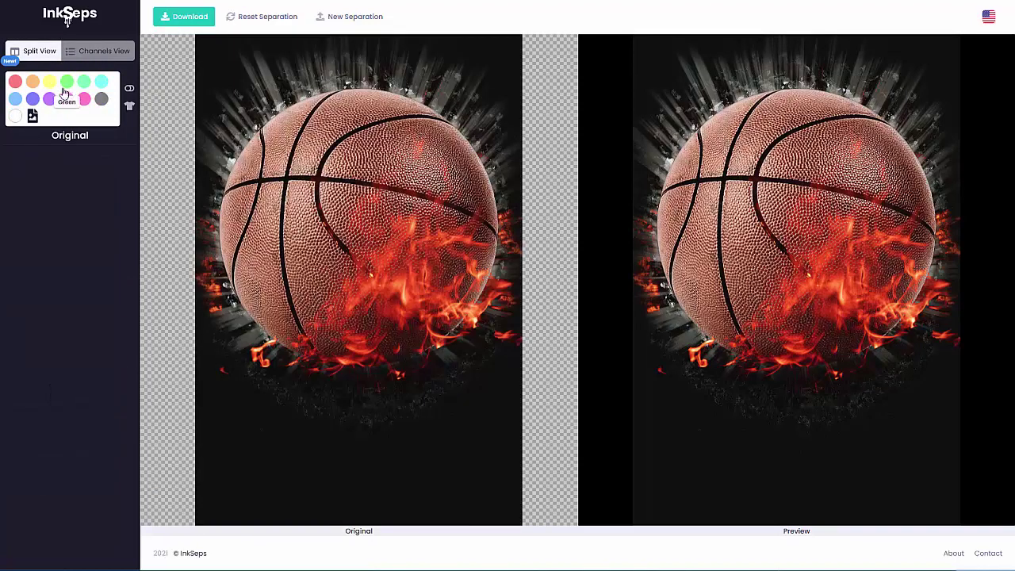
left_click(67, 82)
left_click(25, 168)
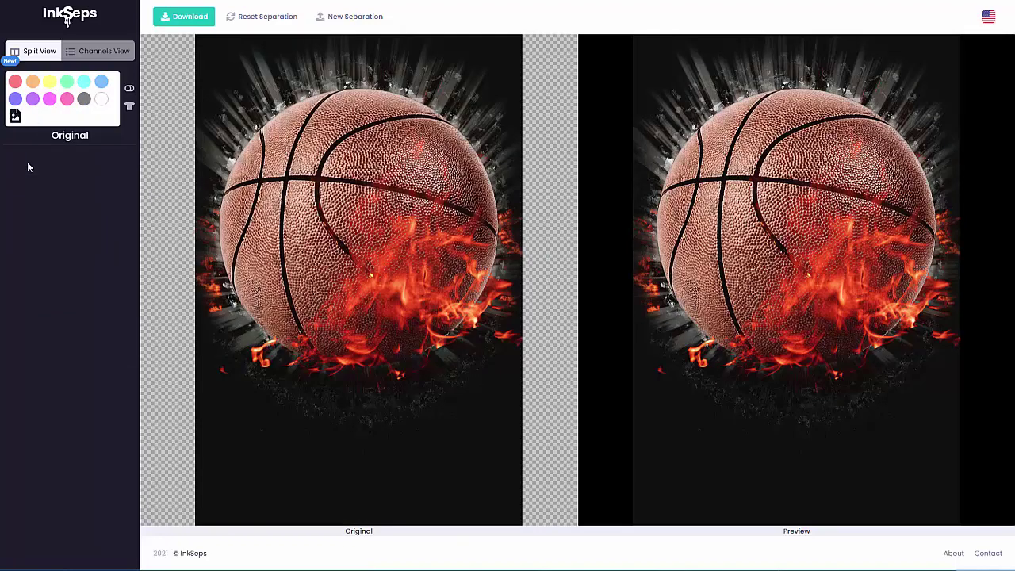
left_click(67, 82)
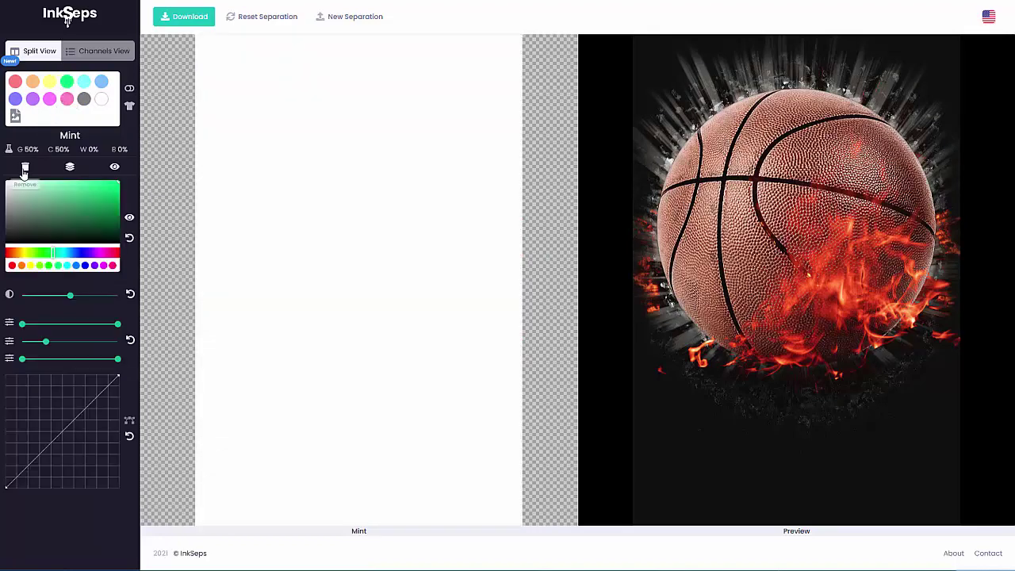
left_click(26, 167)
left_click(67, 82)
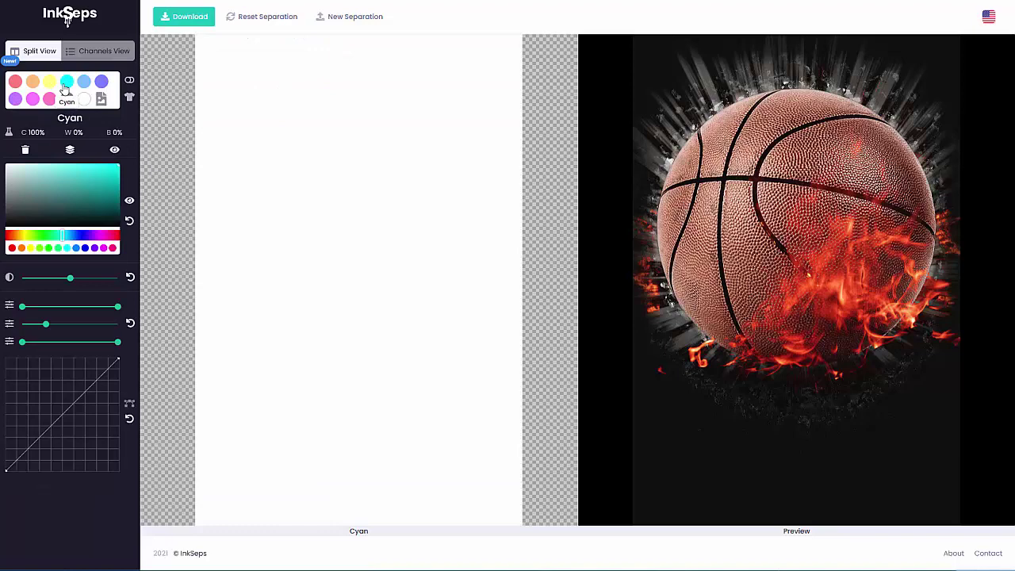
left_click(26, 149)
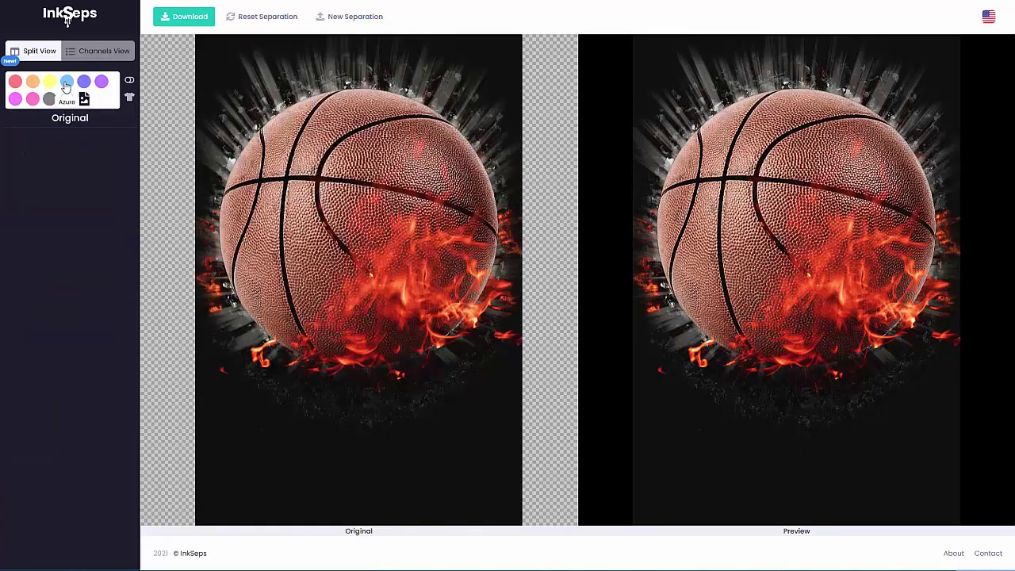
left_click(67, 84)
left_click(25, 149)
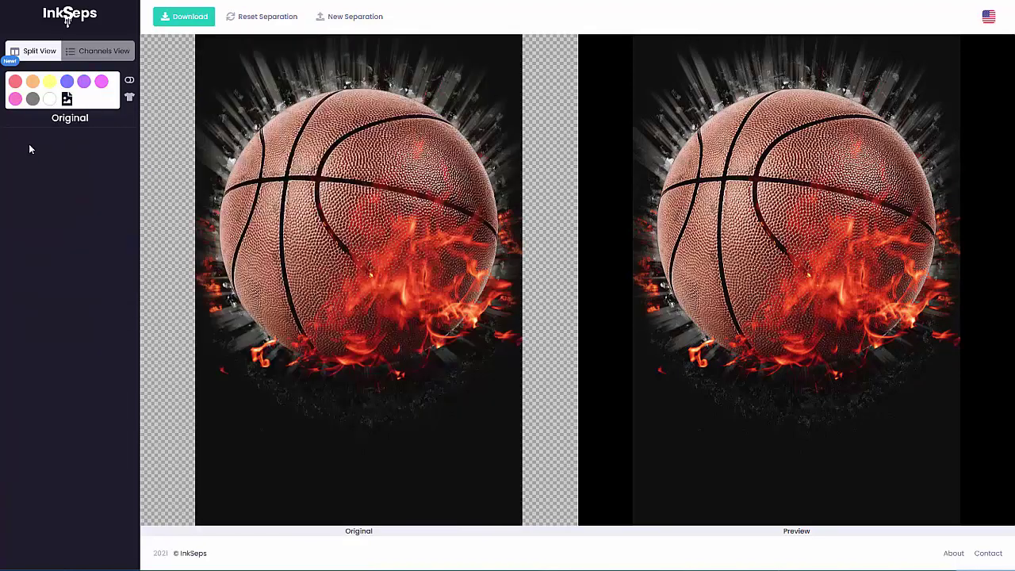
Delete the Blue, Violet, Magenta and Rose channels
left_click(68, 82)
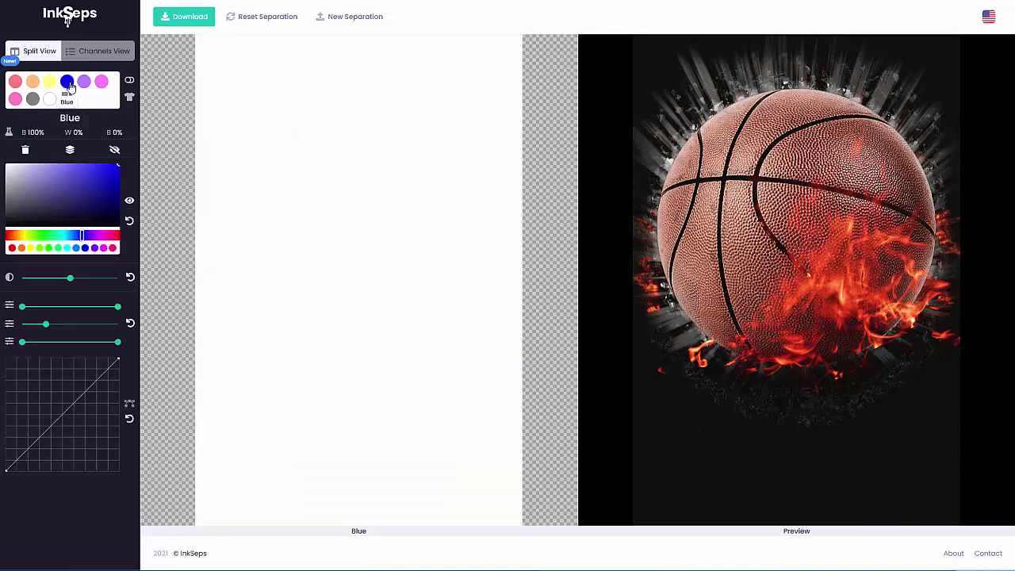
left_click(26, 150)
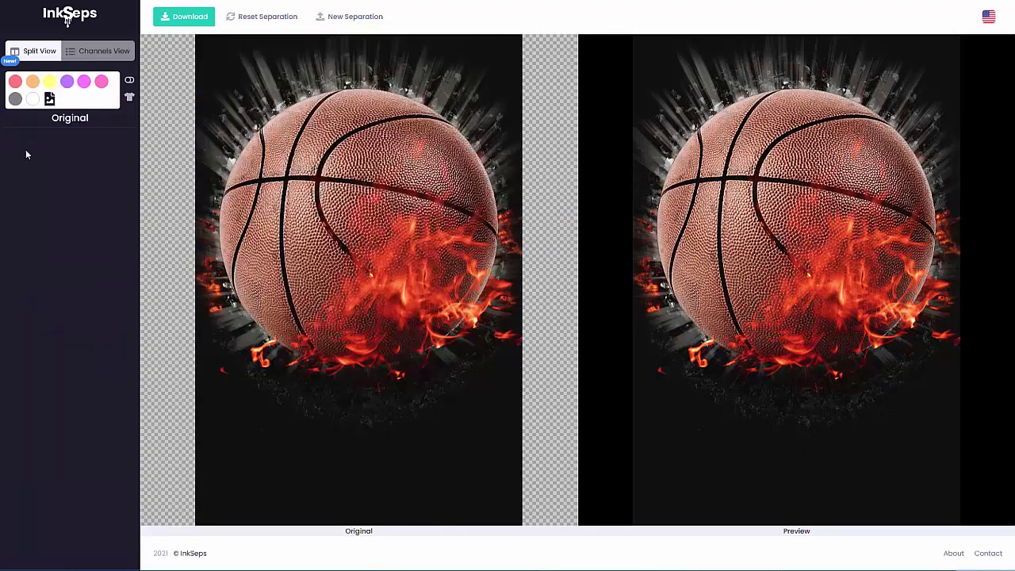
left_click(67, 81)
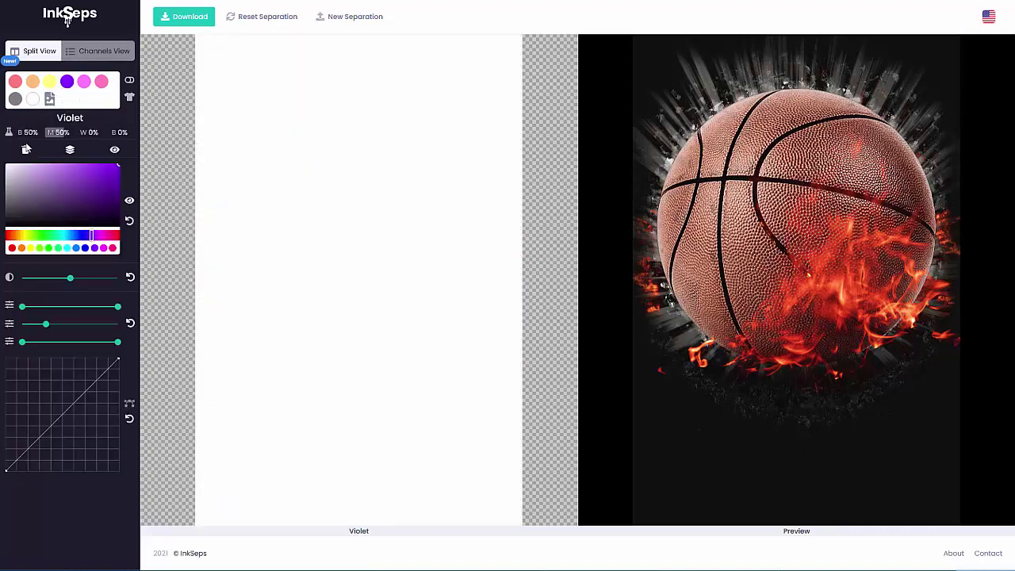
left_click(25, 151)
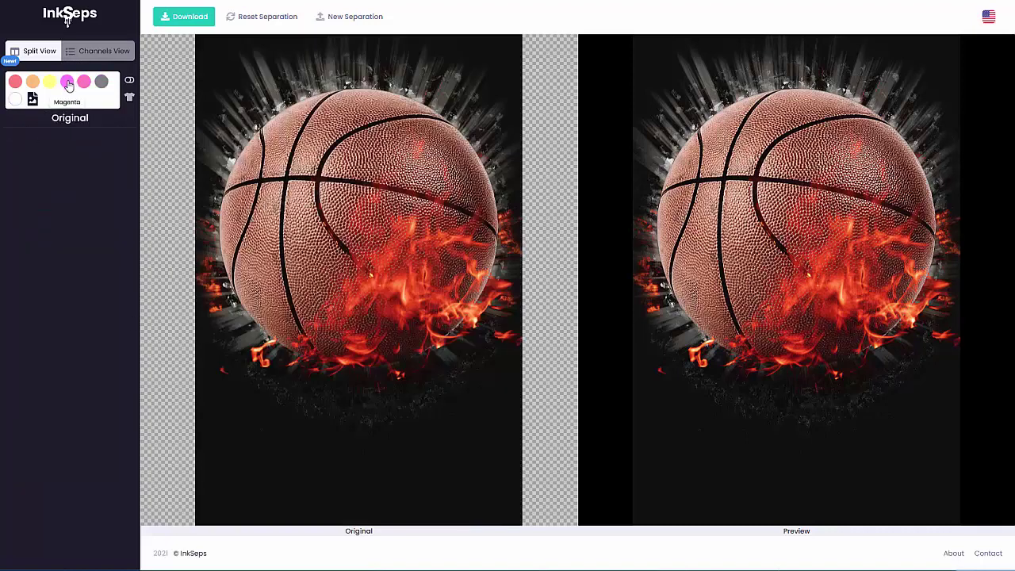
left_click(67, 81)
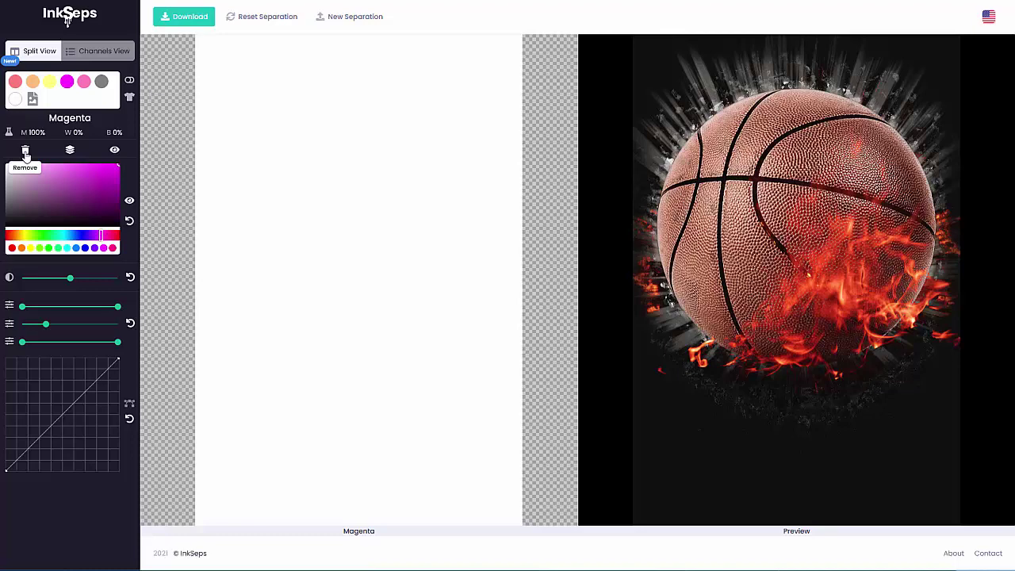
left_click(25, 150)
left_click(67, 81)
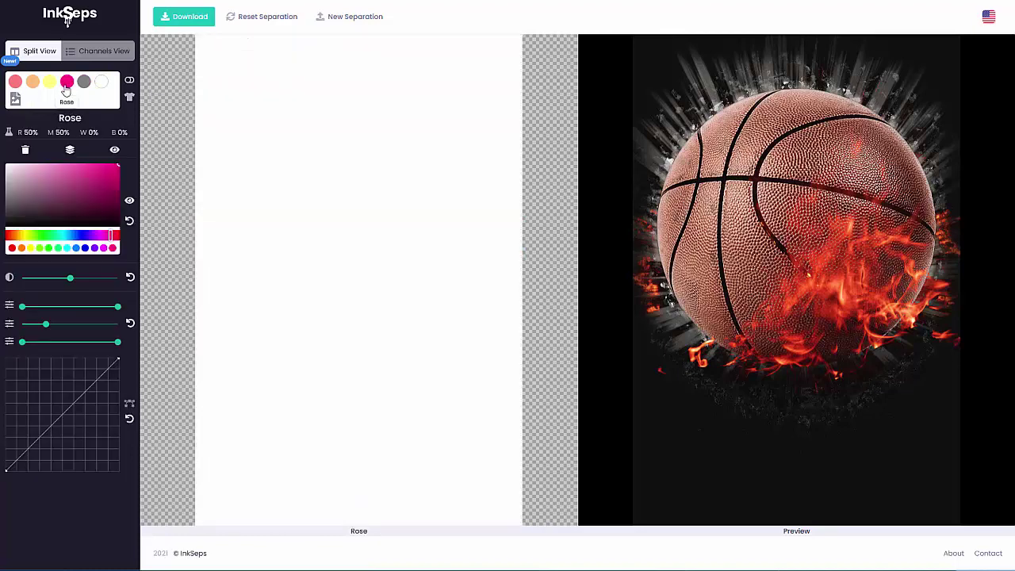
left_click(25, 151)
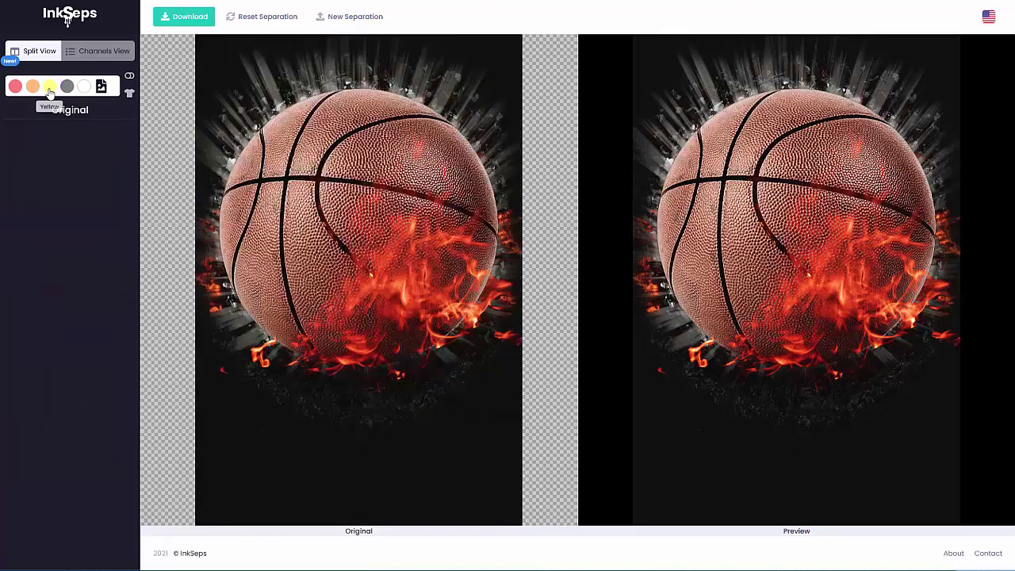
On the Yellow channel, try a steeper curve, reset it to straight, and bring up the Merge Into choices
left_click(49, 86)
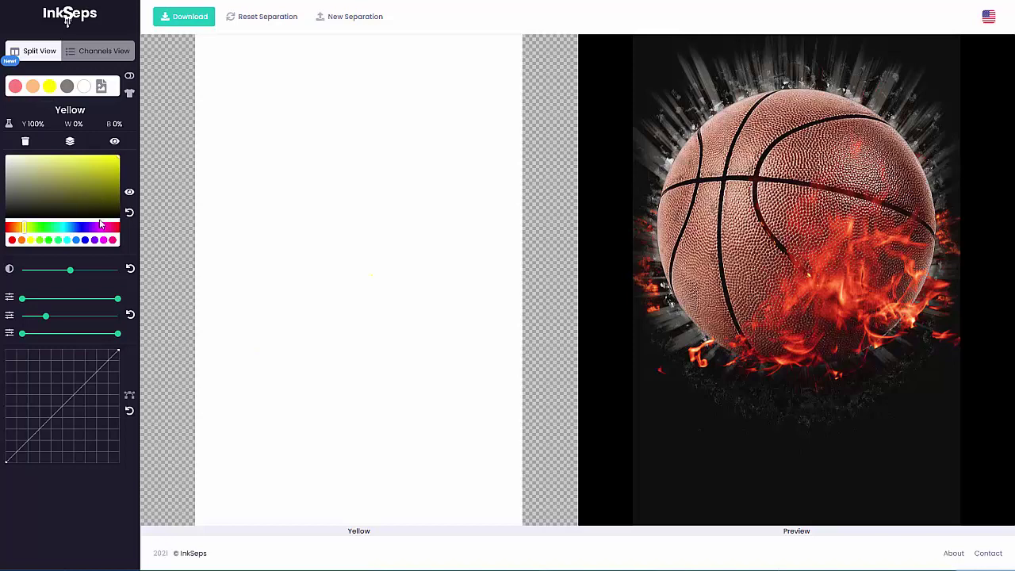
left_click(129, 192)
left_click_drag(66, 403, 95, 424)
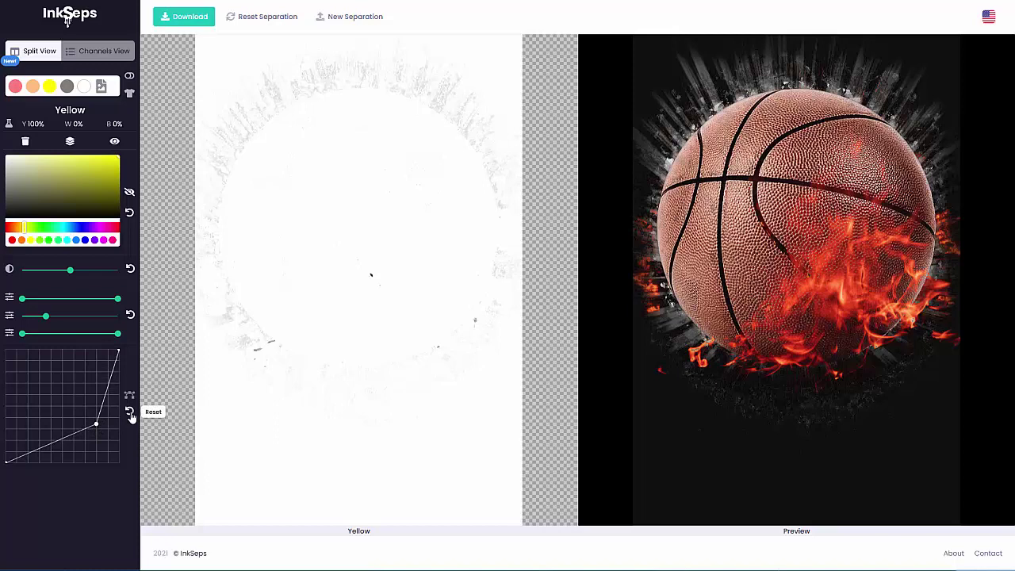
left_click(130, 414)
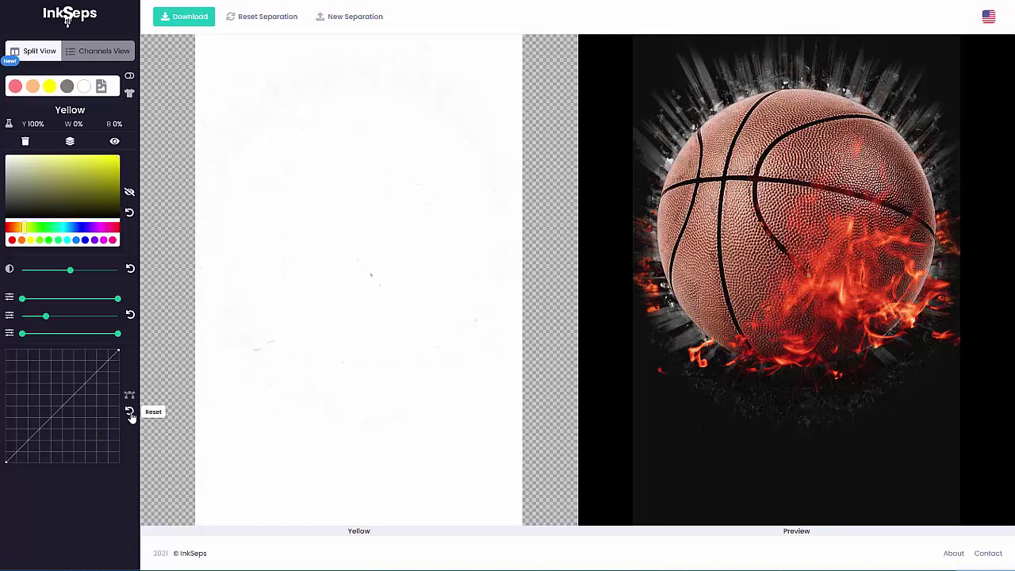
left_click(71, 145)
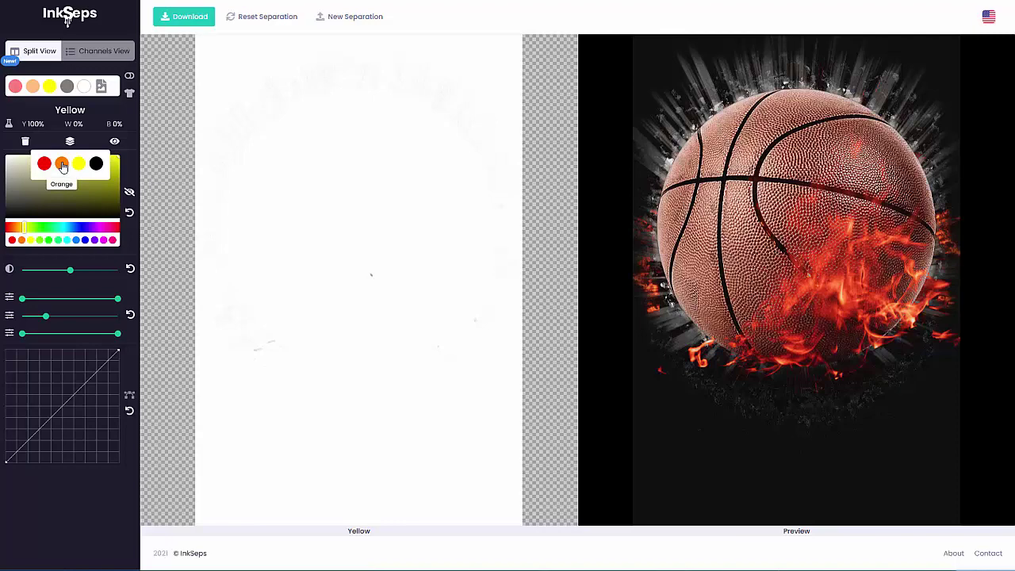
Merge Yellow into Orange, then compare the Orange and Red channels
left_click(63, 164)
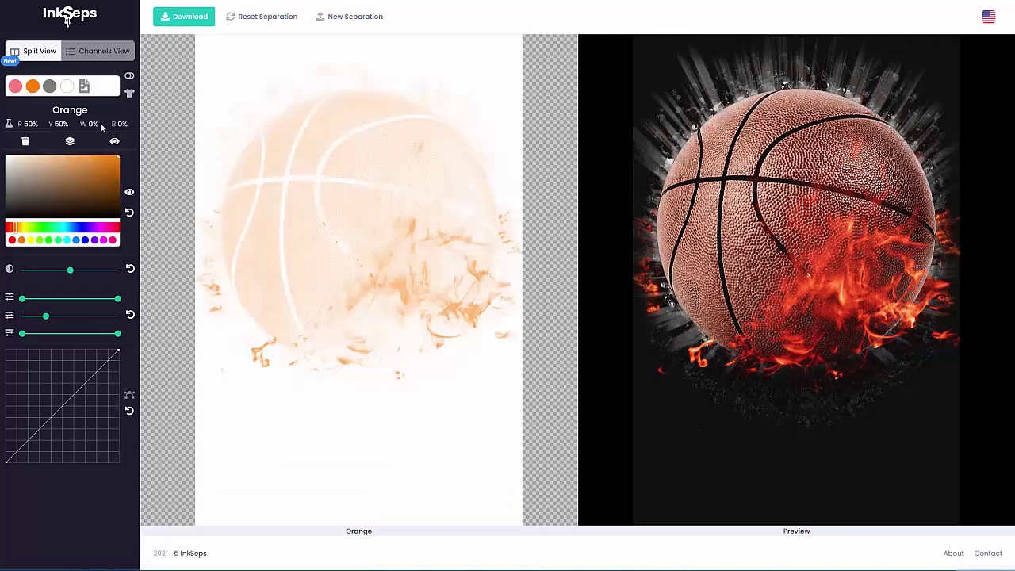
left_click(87, 88)
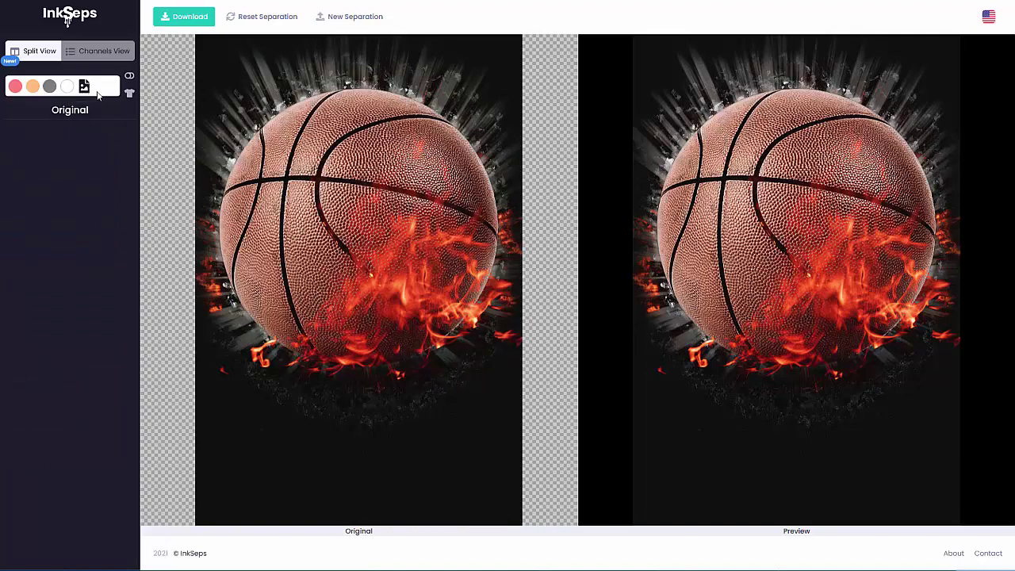
left_click(33, 88)
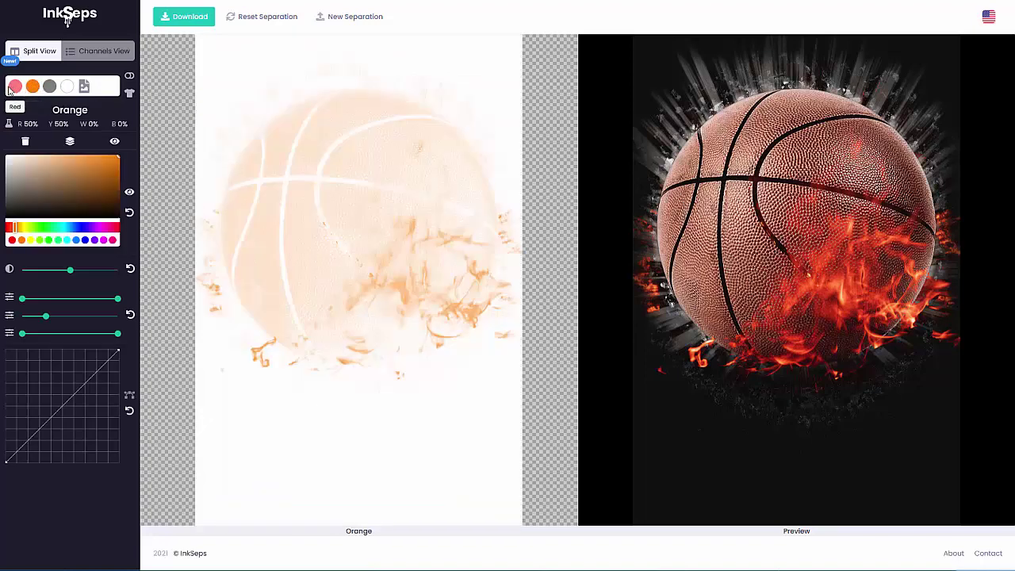
left_click(13, 88)
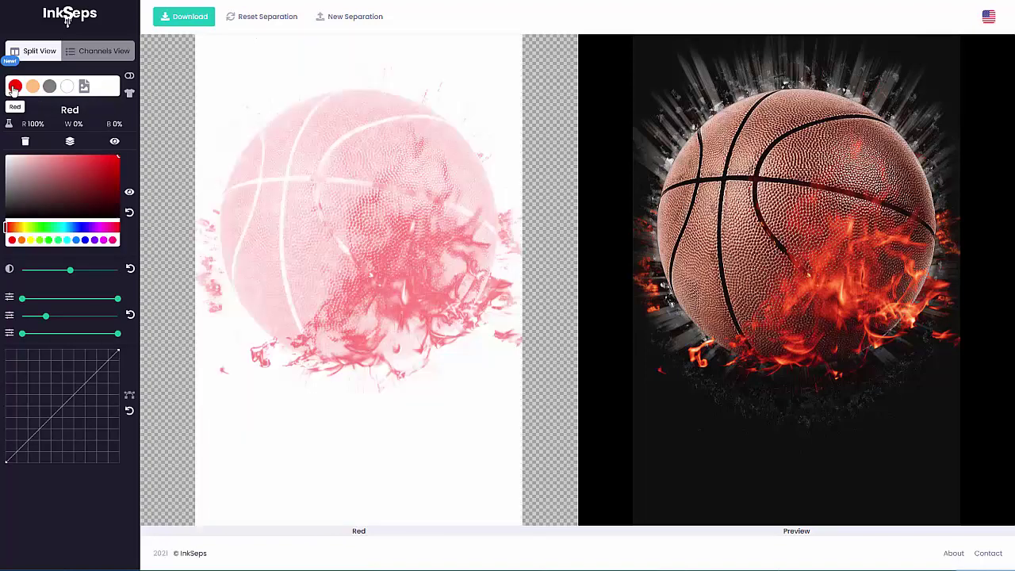
left_click(33, 88)
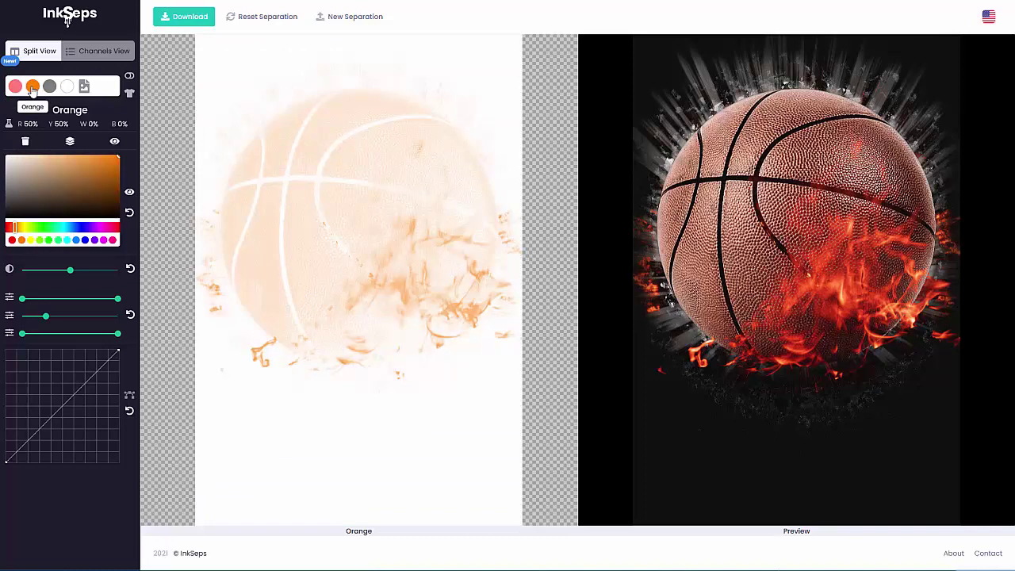
Merge the Orange channel into Red and show the original artwork again
left_click(70, 142)
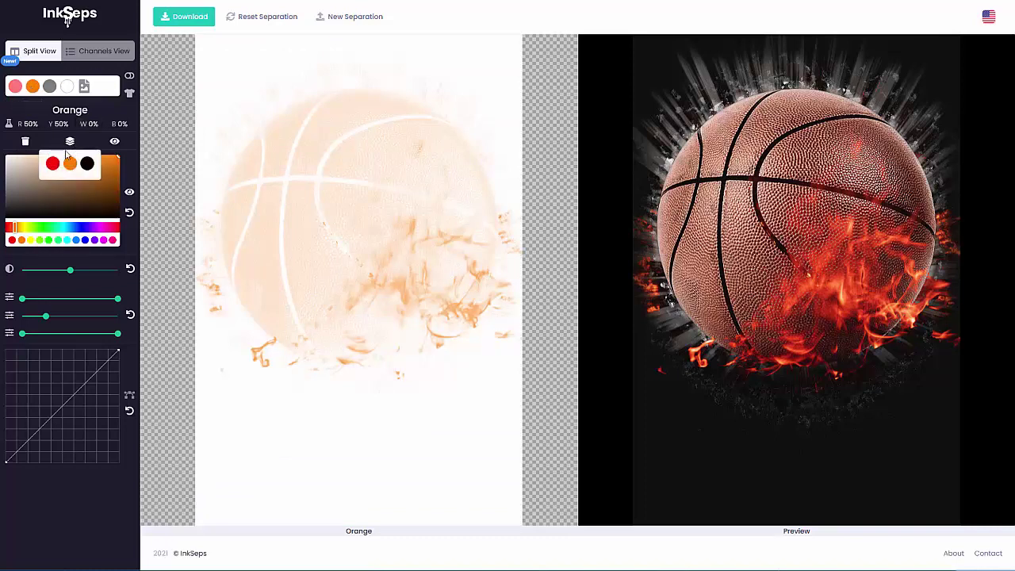
left_click(53, 164)
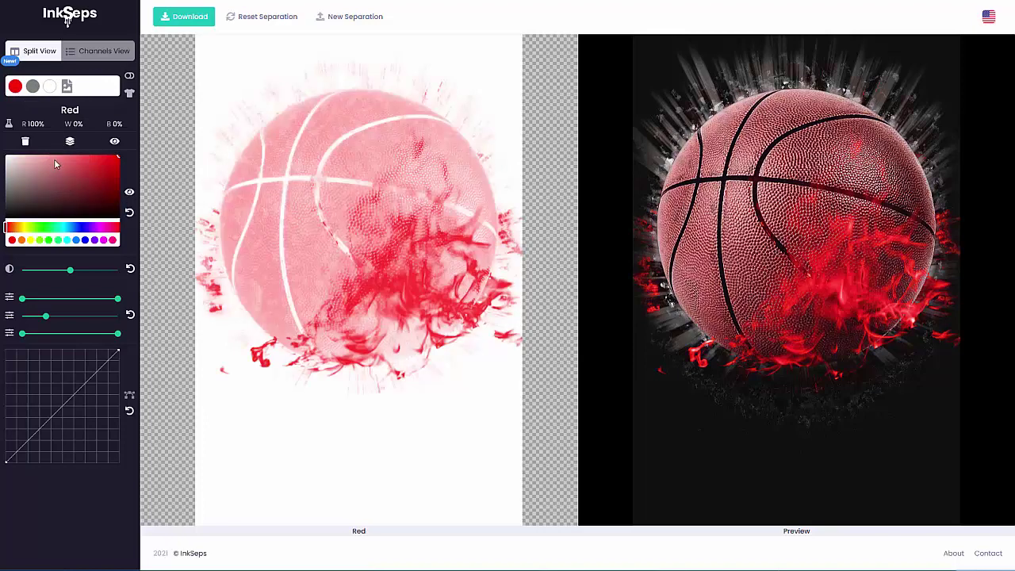
left_click(67, 86)
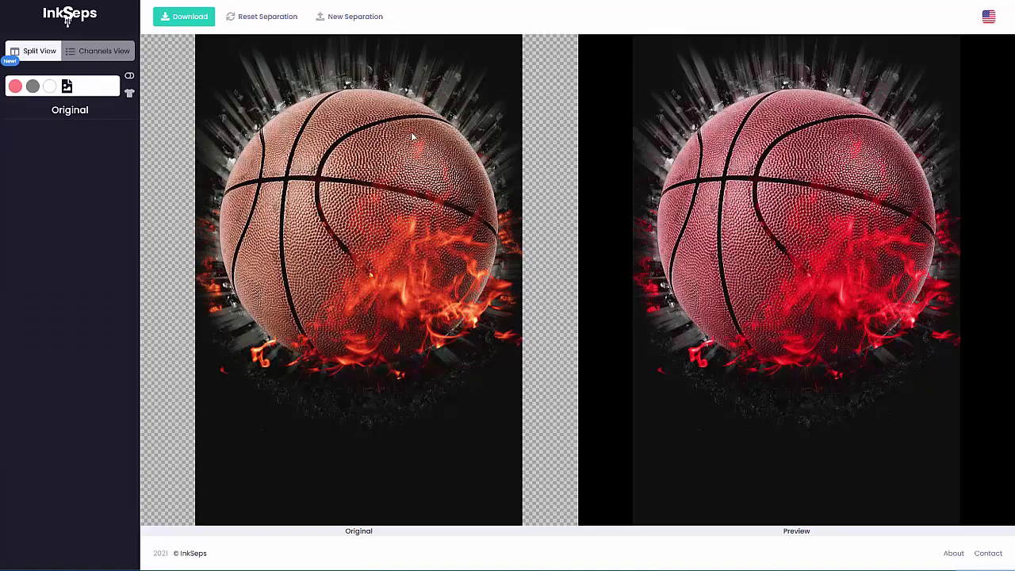
Shift the Red ink's hue toward orange (about R 77%, Y 23%) and show the original
left_click(15, 85)
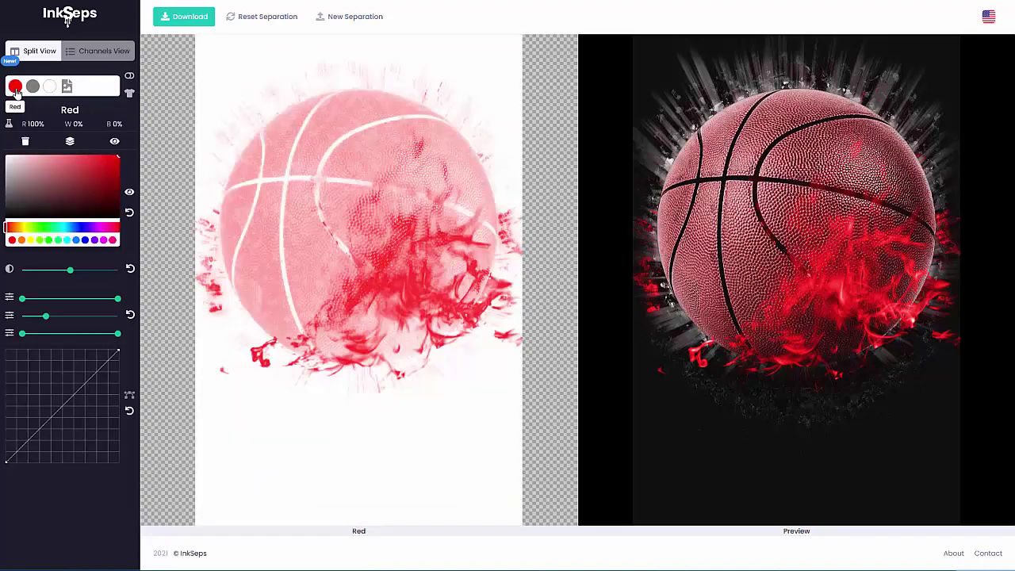
left_click(8, 229)
left_click_drag(10, 230, 10, 233)
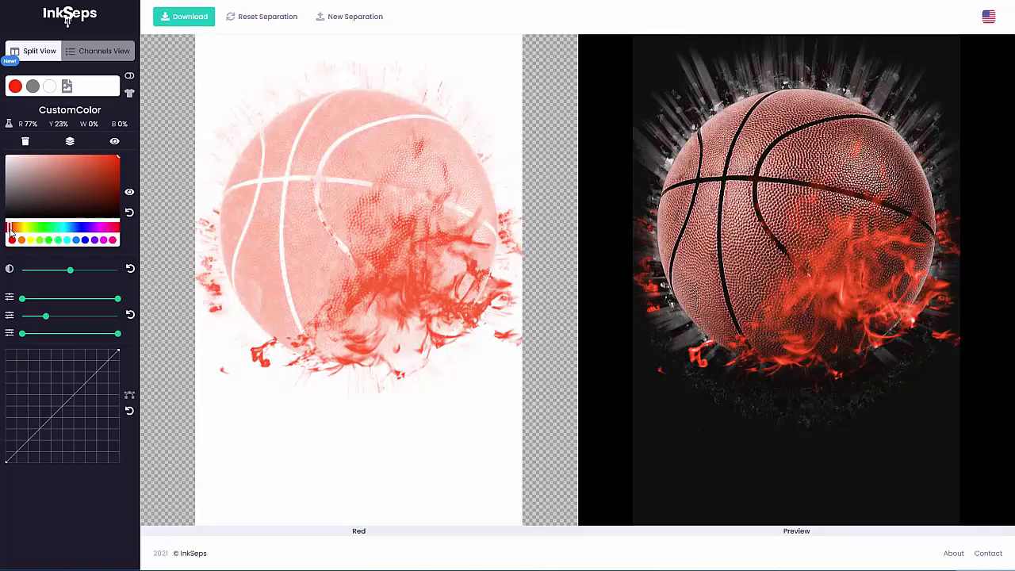
left_click(66, 87)
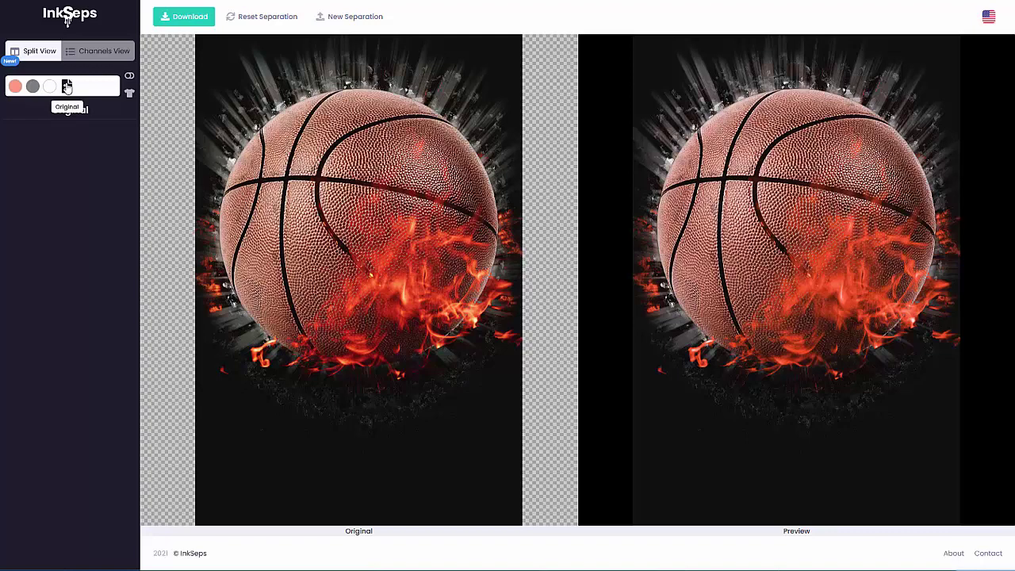
left_click(14, 87)
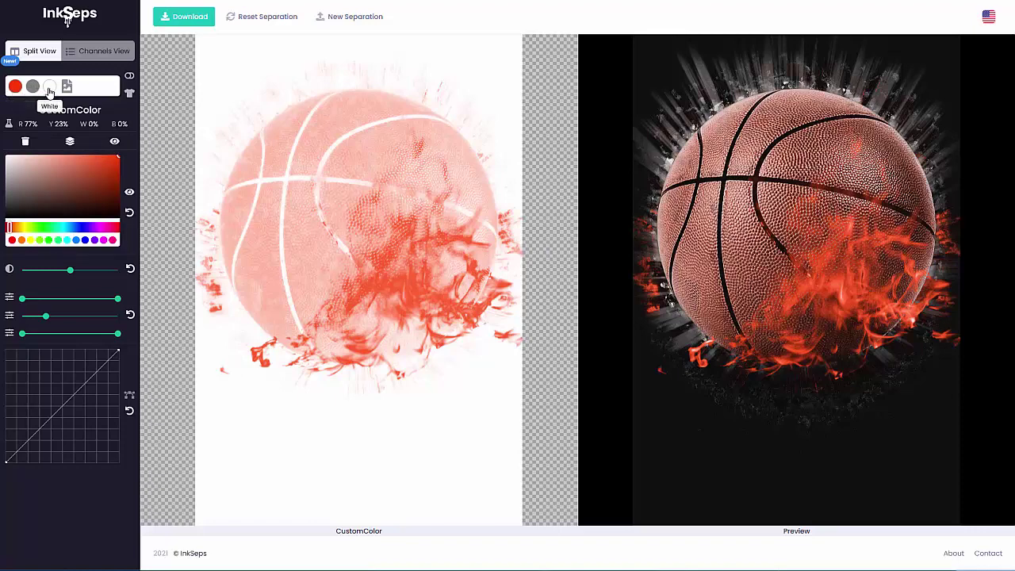
left_click(67, 86)
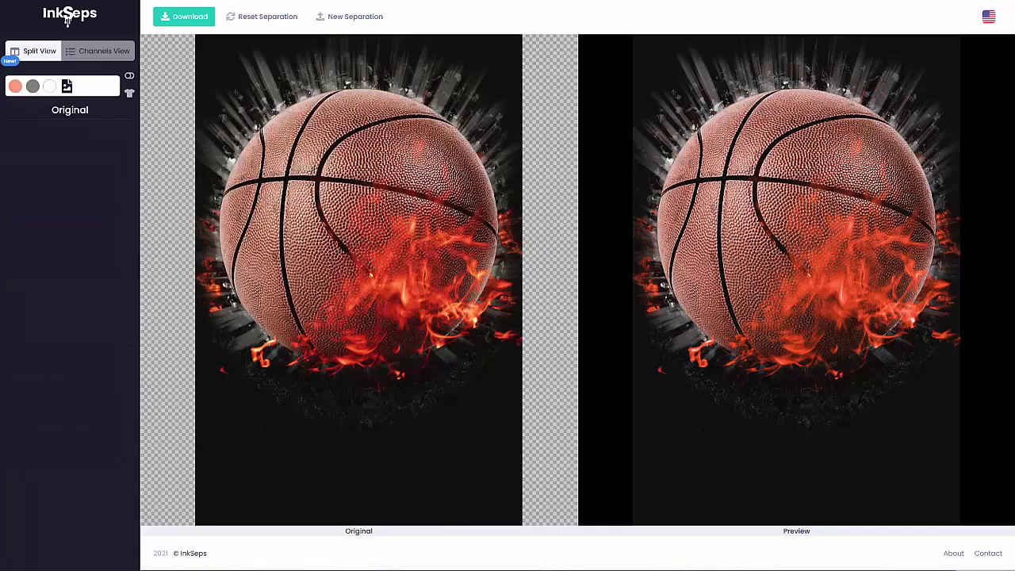